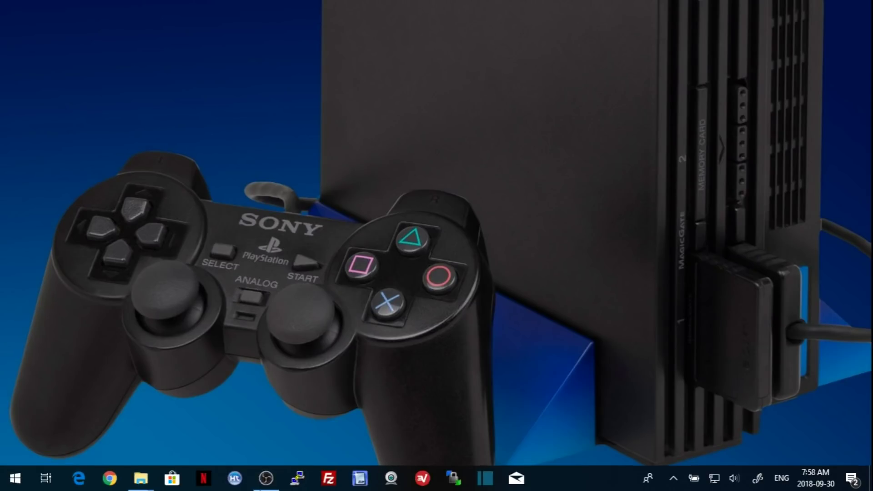
# Step: Open the 7Z to GZ folder window and extract PS2 7Z to GZ.zip directly into that folder
pyautogui.moveTo(138, 484)
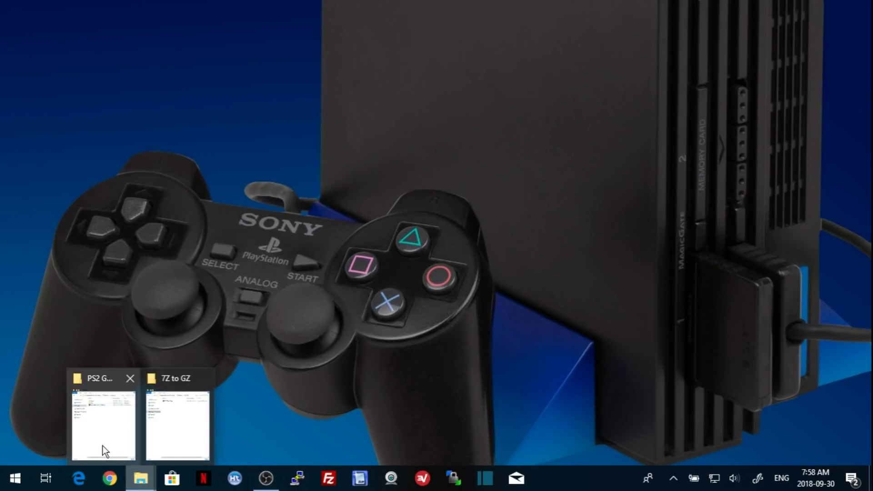
pyautogui.moveTo(103, 444)
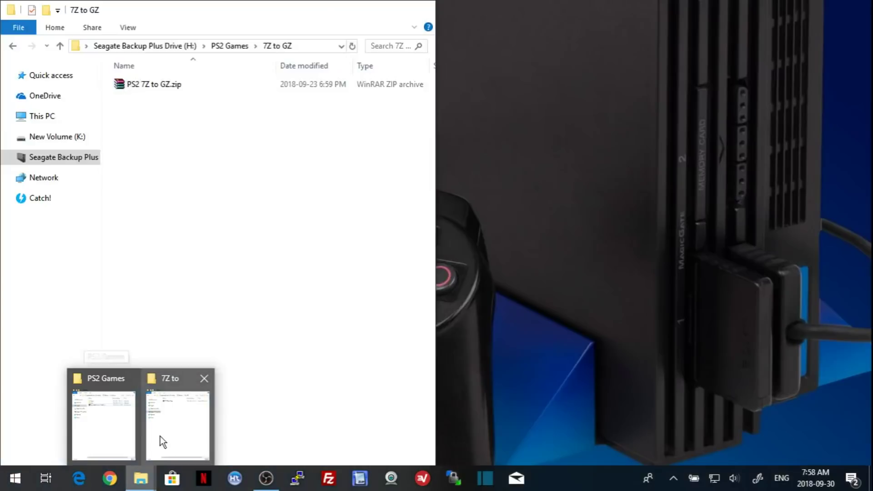
pyautogui.click(160, 436)
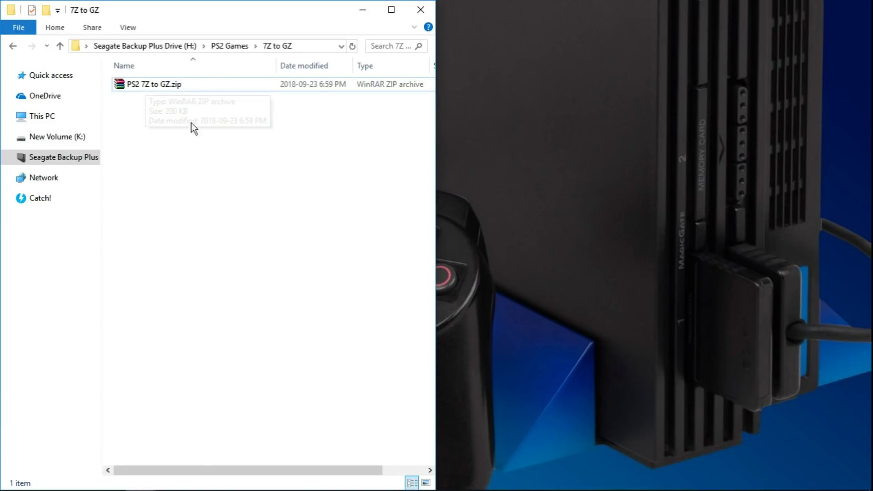
pyautogui.rightClick(167, 87)
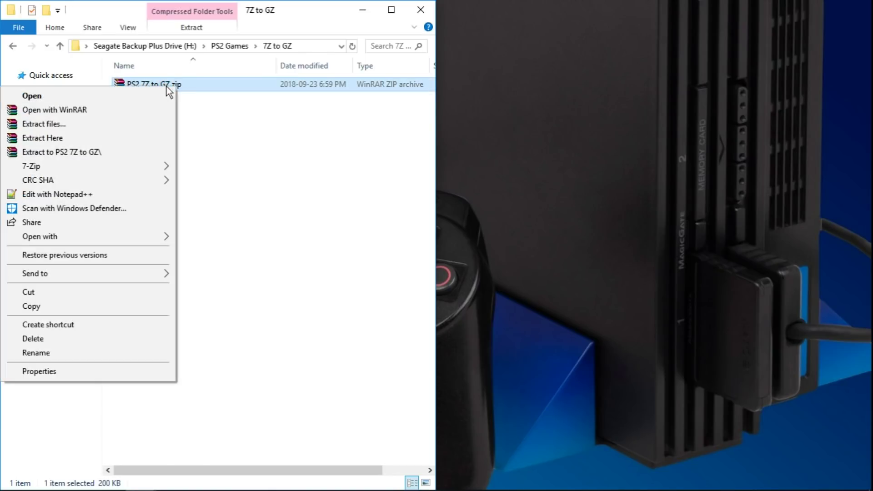
pyautogui.click(94, 138)
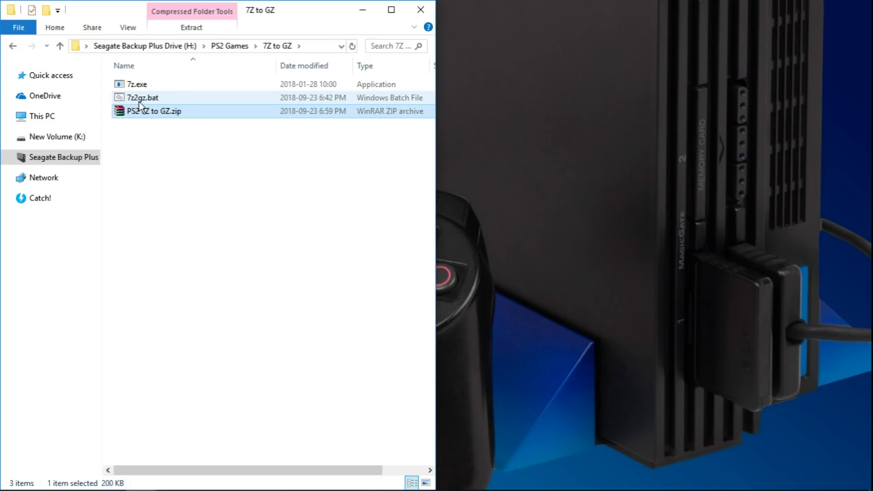
# Step: Move 7z.exe and 7z2gz.bat from the 7Z to GZ folder into the PS2 Games folder holding Big Mutha Truckers 2 (USA).7z
pyautogui.moveTo(105, 83); pyautogui.dragTo(137, 95)
pyautogui.rightClick(136, 96)
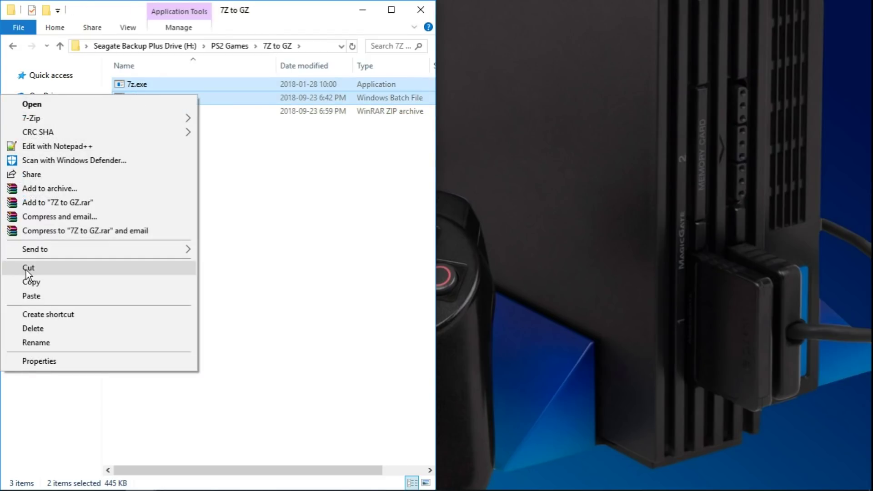
pyautogui.click(51, 268)
pyautogui.click(425, 10)
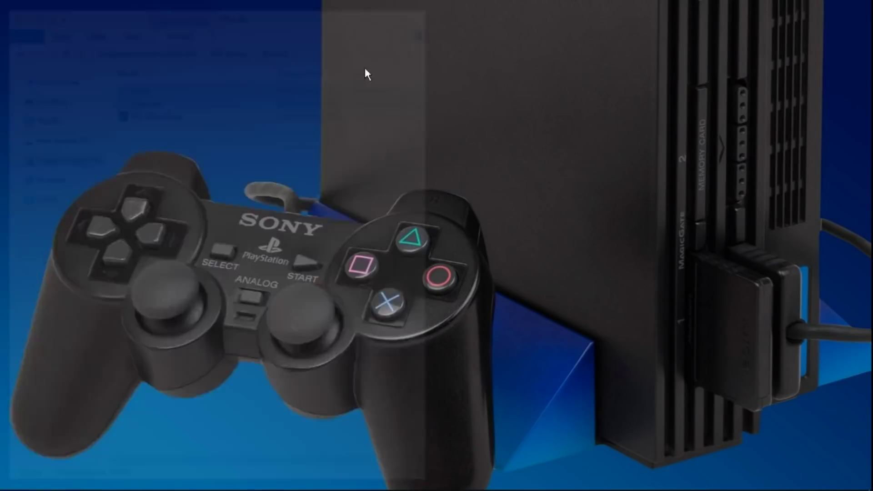
pyautogui.click(141, 478)
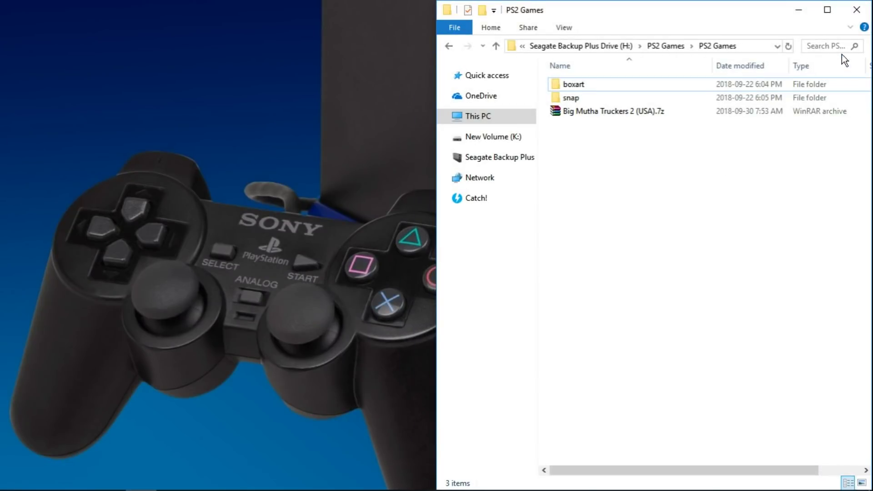
pyautogui.click(828, 11)
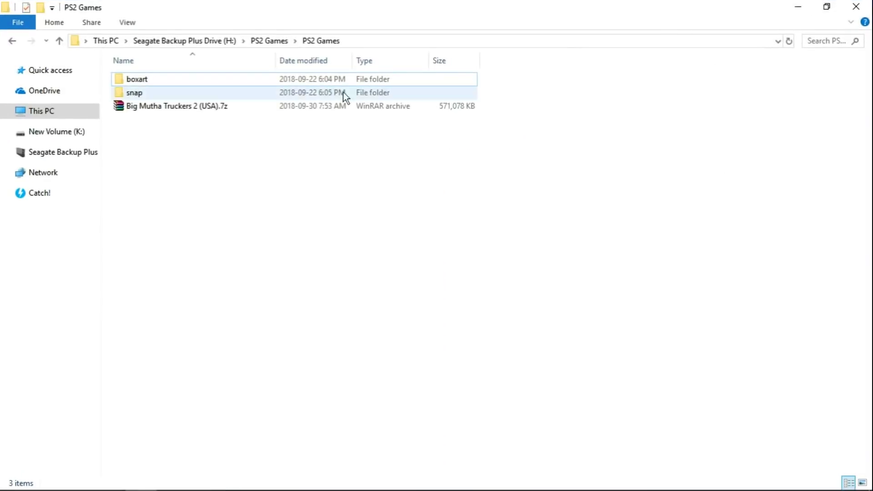
pyautogui.rightClick(273, 181)
pyautogui.click(177, 271)
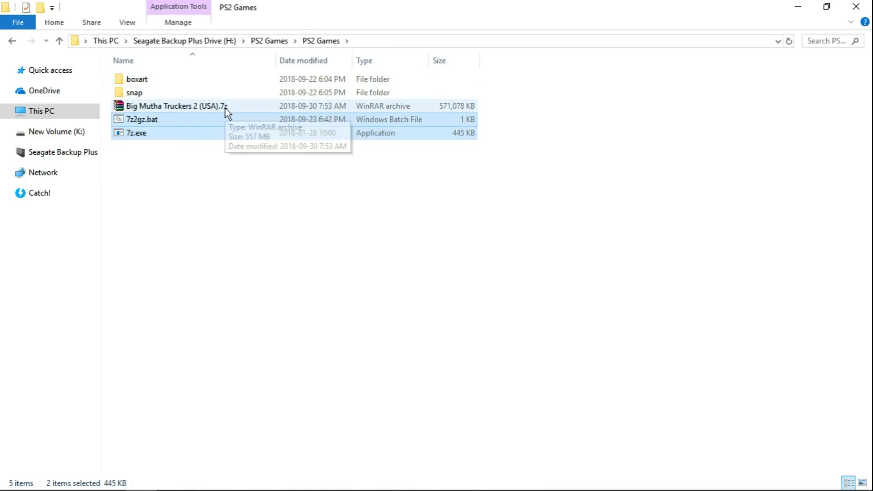
pyautogui.click(206, 244)
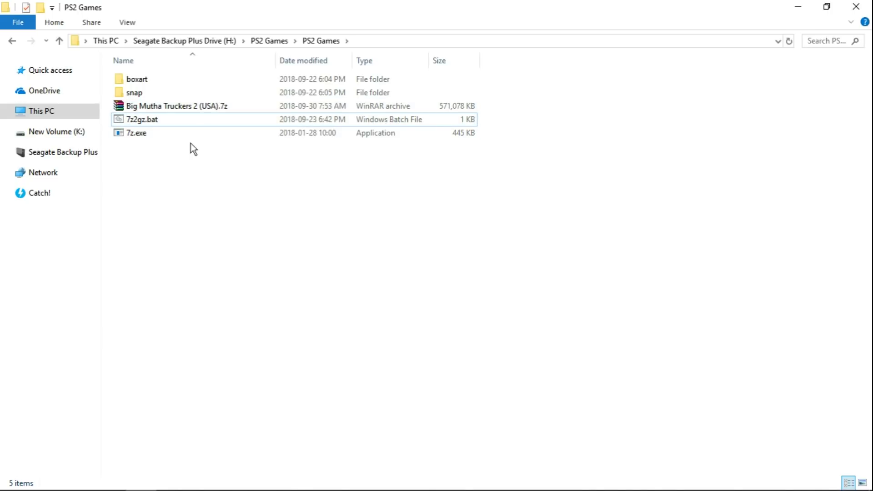
# Step: Run 7z2gz.bat to convert the game archive to GZ, repositioning the console window to view the folder and progress
pyautogui.doubleClick(144, 119)
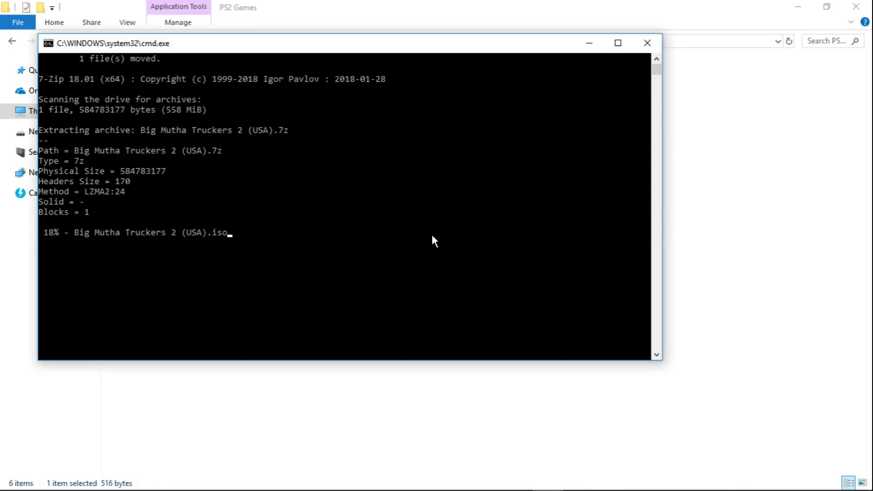
pyautogui.moveTo(250, 54); pyautogui.dragTo(281, 192)
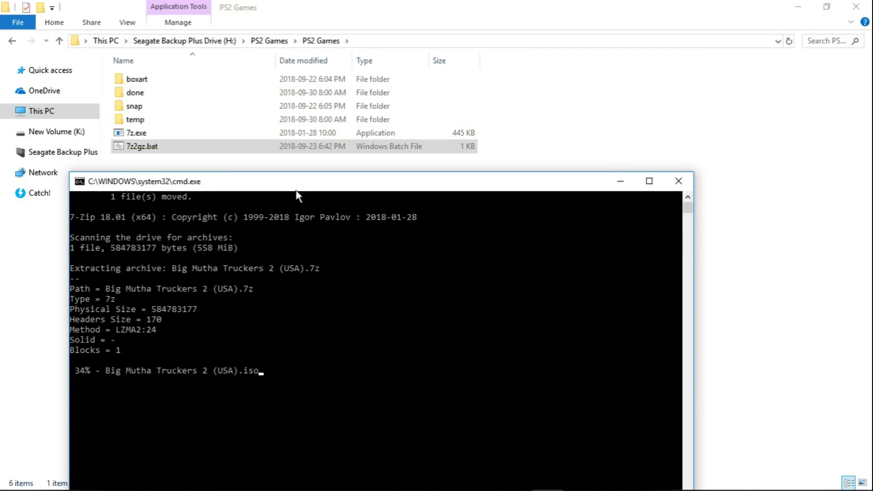
pyautogui.moveTo(298, 185); pyautogui.dragTo(298, 233)
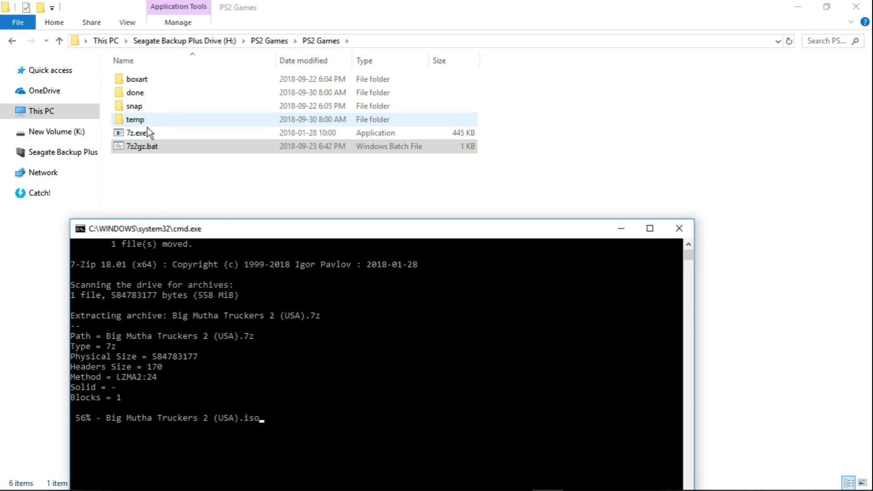
pyautogui.moveTo(252, 232); pyautogui.dragTo(257, 178)
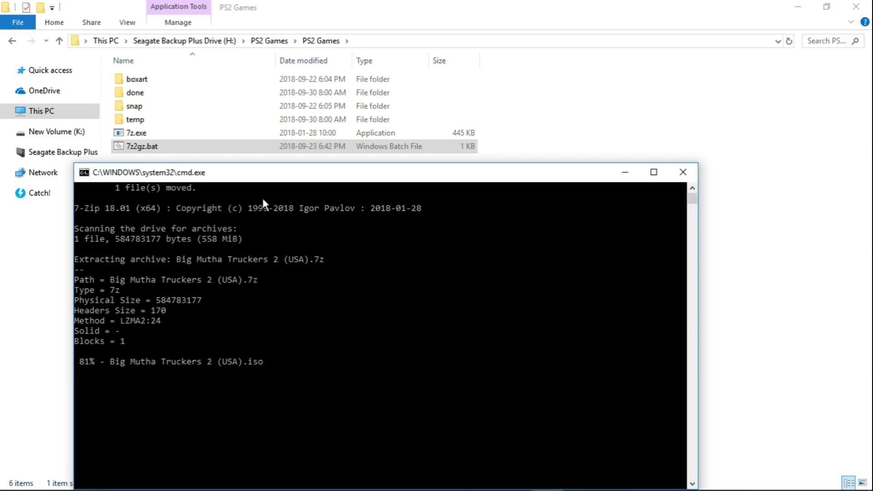
pyautogui.moveTo(228, 173); pyautogui.dragTo(270, 29)
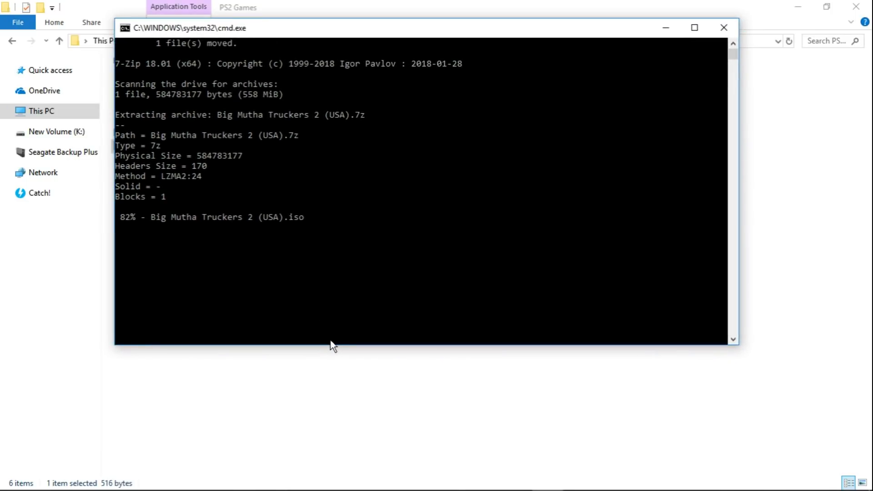
pyautogui.moveTo(327, 345); pyautogui.dragTo(319, 490)
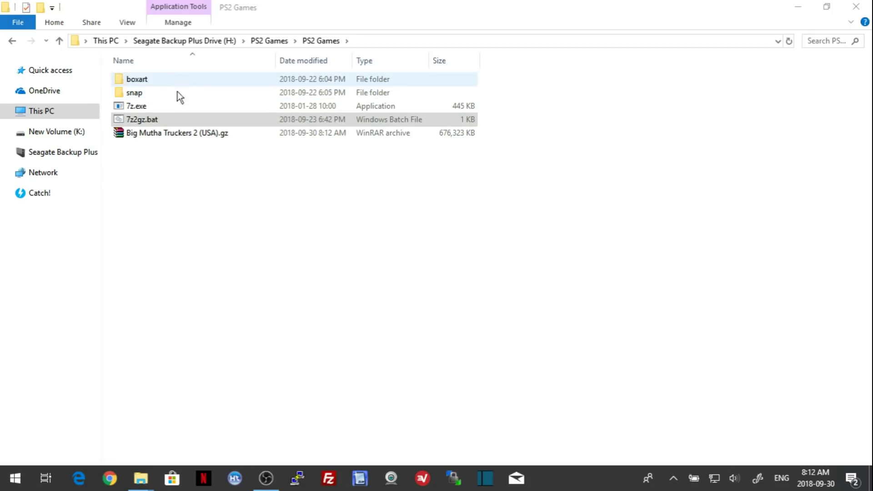
# Step: Move Big Mutha Truckers 2 (USA).gz from PS2 Games into the Sony Playstation 2 cdimages folder of PS2 Classic Edition
pyautogui.click(220, 133)
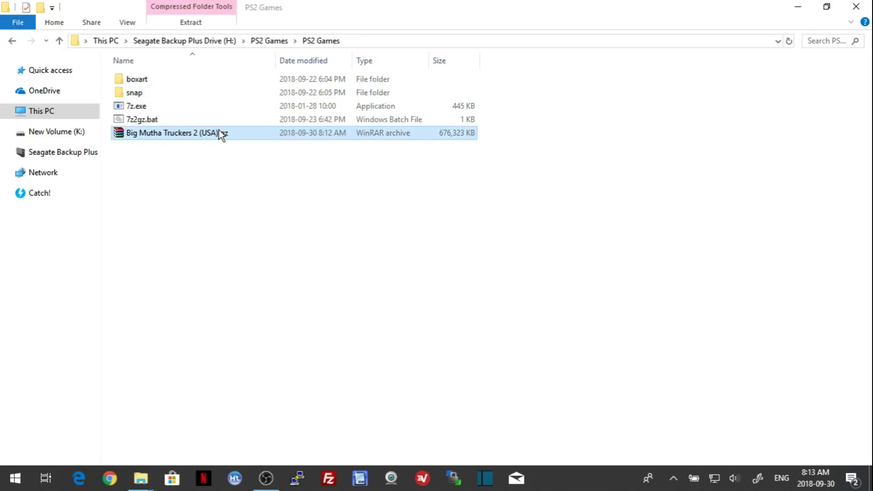
pyautogui.rightClick(177, 136)
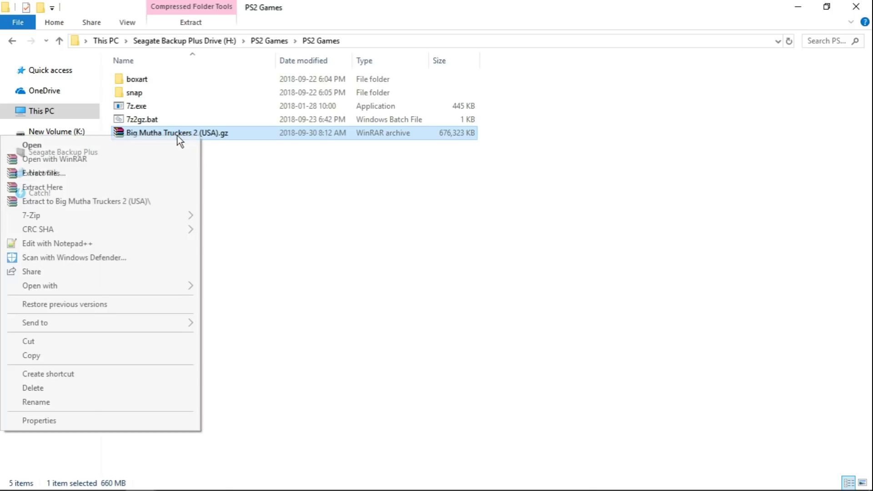
pyautogui.click(55, 341)
pyautogui.click(856, 7)
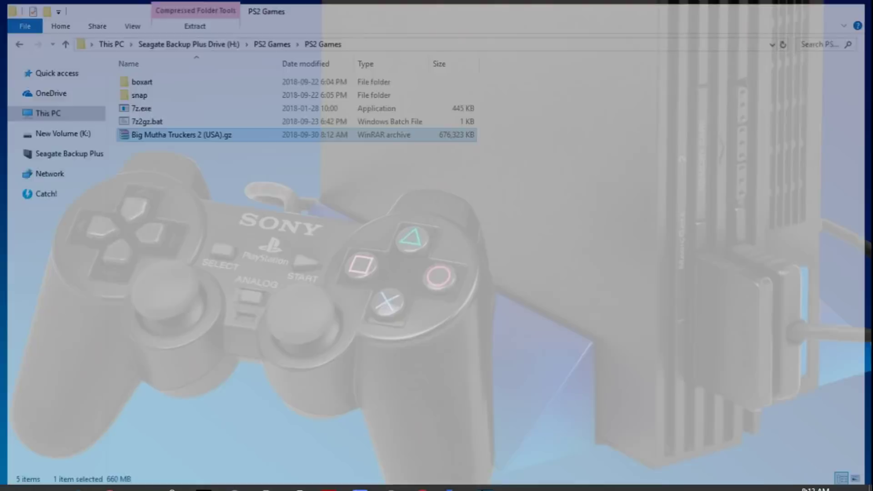
pyautogui.click(129, 477)
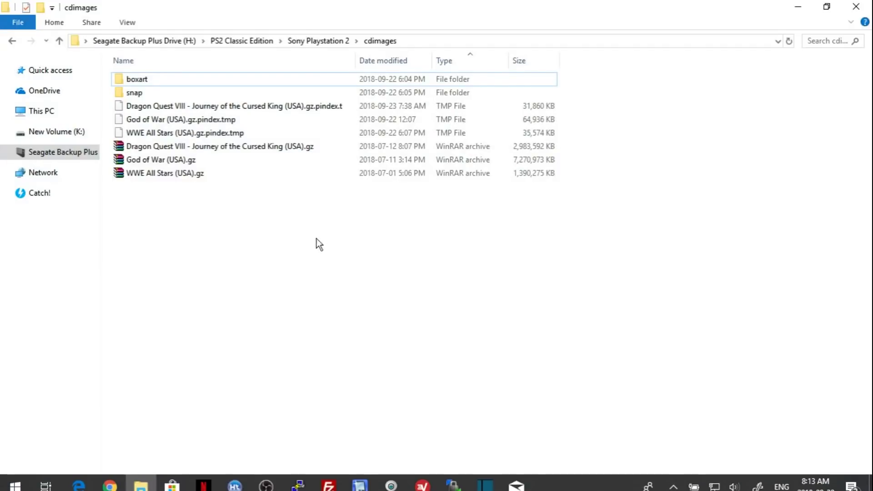
pyautogui.rightClick(271, 255)
pyautogui.click(162, 344)
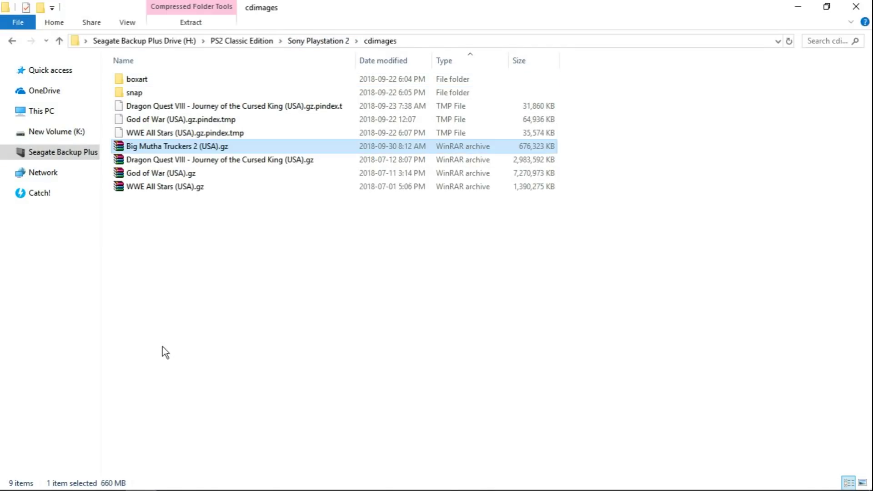
# Step: Go up to the PS2 Classic Edition folder, launch attract.exe and lower the sound volume
pyautogui.click(60, 40)
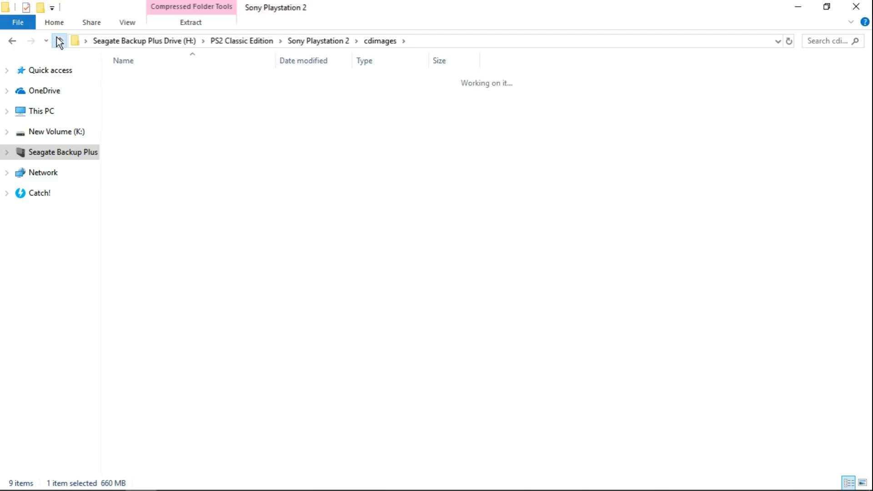
pyautogui.click(59, 41)
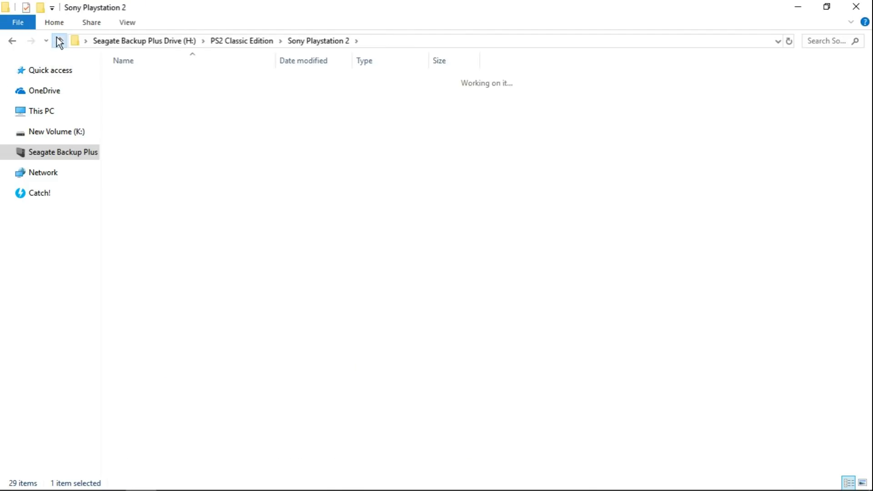
pyautogui.doubleClick(148, 282)
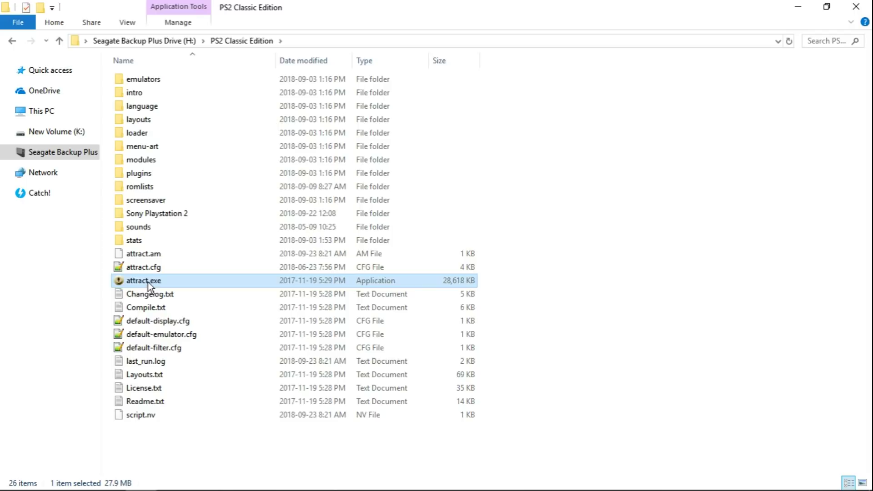
pyautogui.press('XF86AudioLowerVolume')
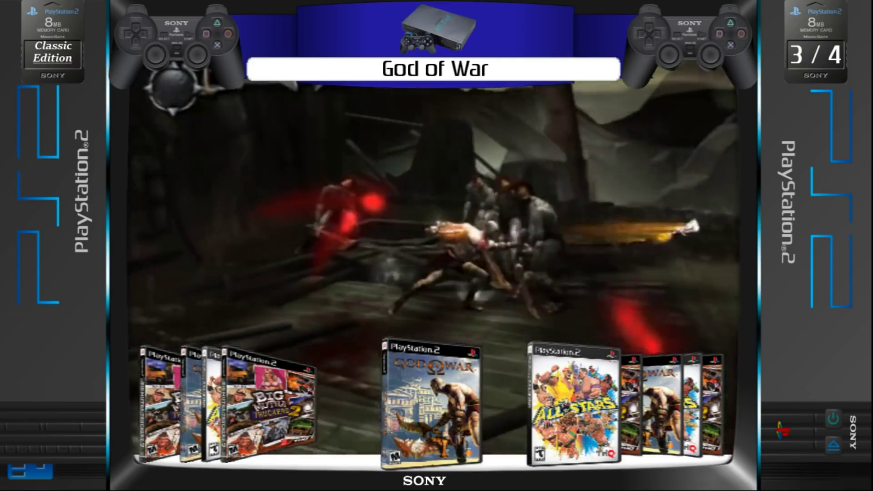
# Step: Browse the game wheel and select Big Mutha Truckers 2
pyautogui.press('Left')
pyautogui.press('Left')
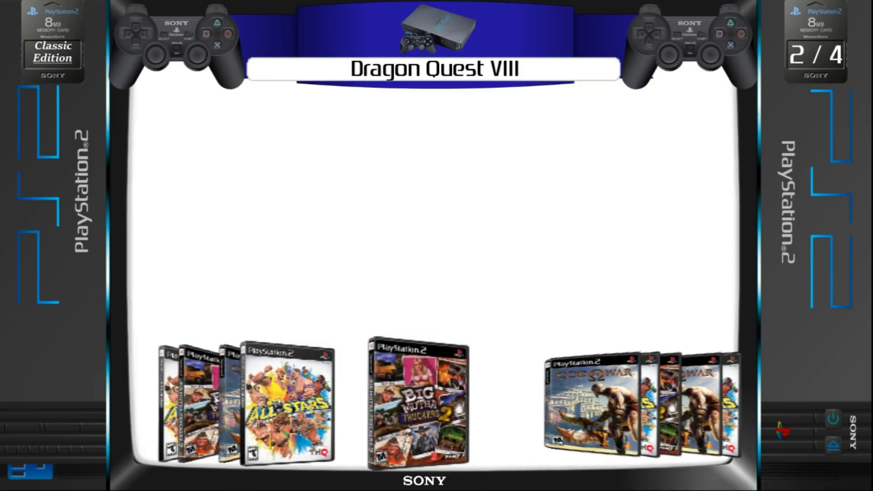
pyautogui.press('Right')
pyautogui.press('Left')
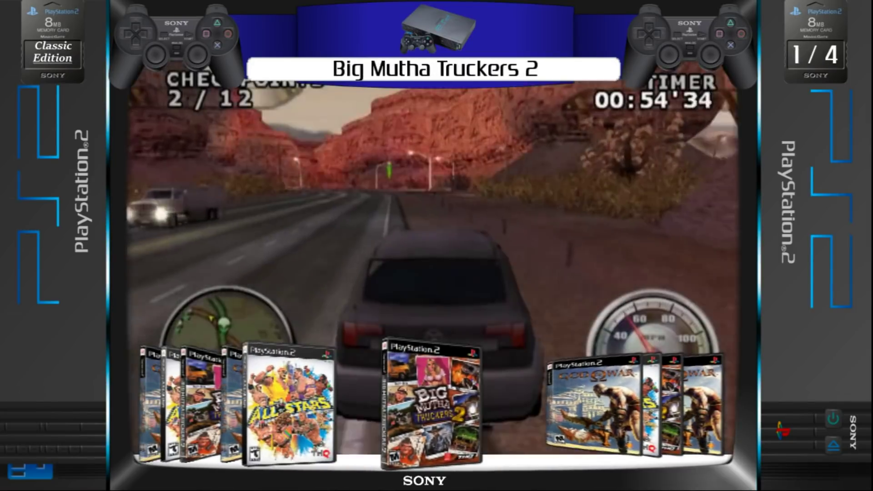